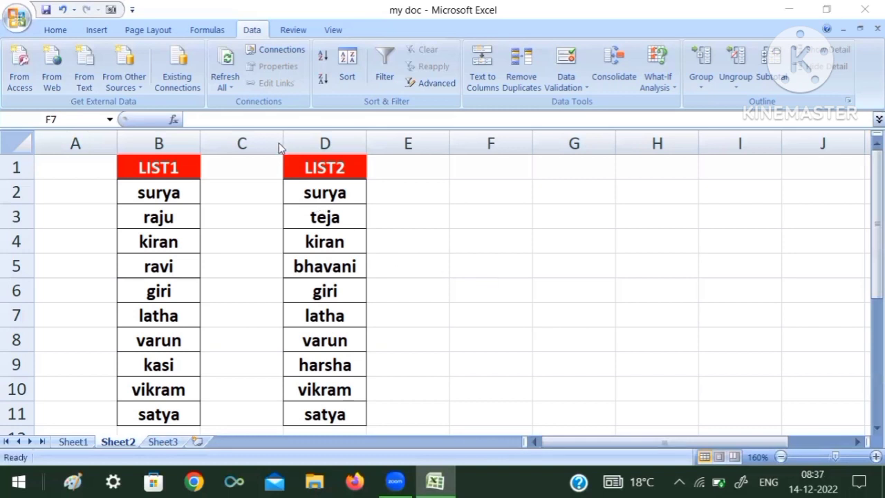
# Widen column C between the LIST1 and LIST2 columns
pyautogui.moveTo(283, 146); pyautogui.dragTo(342, 151)
pyautogui.click(270, 168)
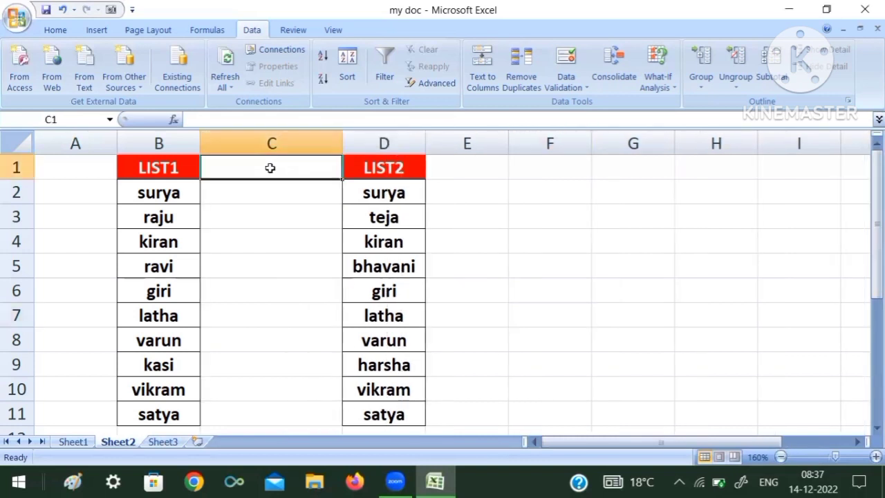
pyautogui.write('=')
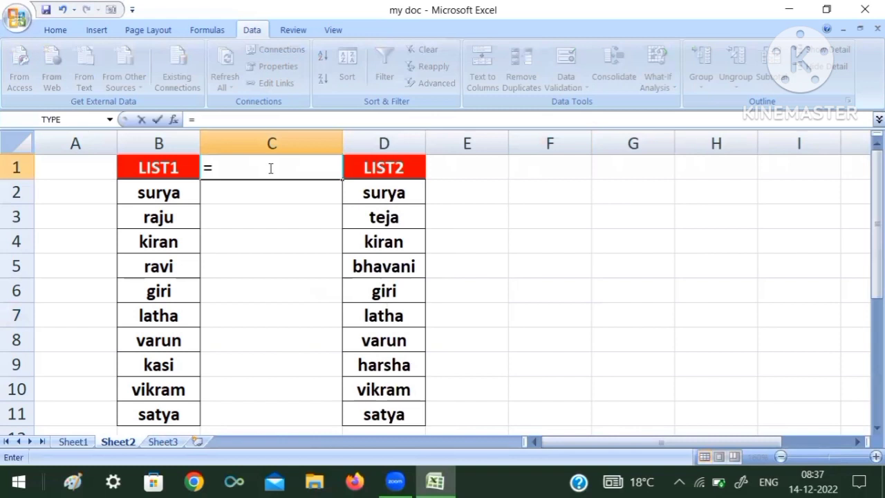
pyautogui.write('countif')
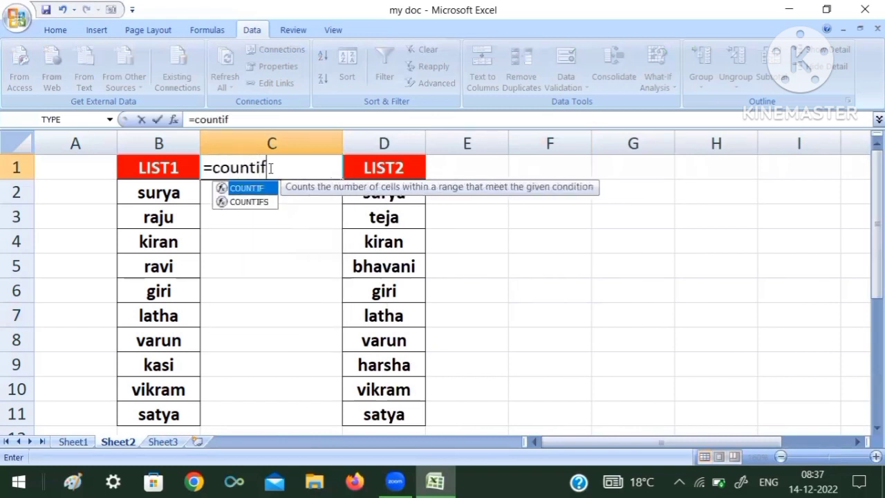
pyautogui.write('(')
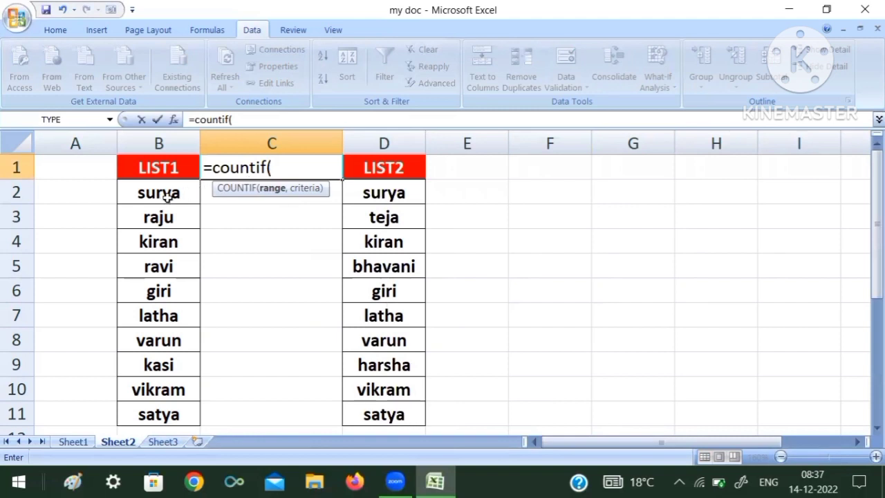
pyautogui.moveTo(169, 197); pyautogui.dragTo(159, 417)
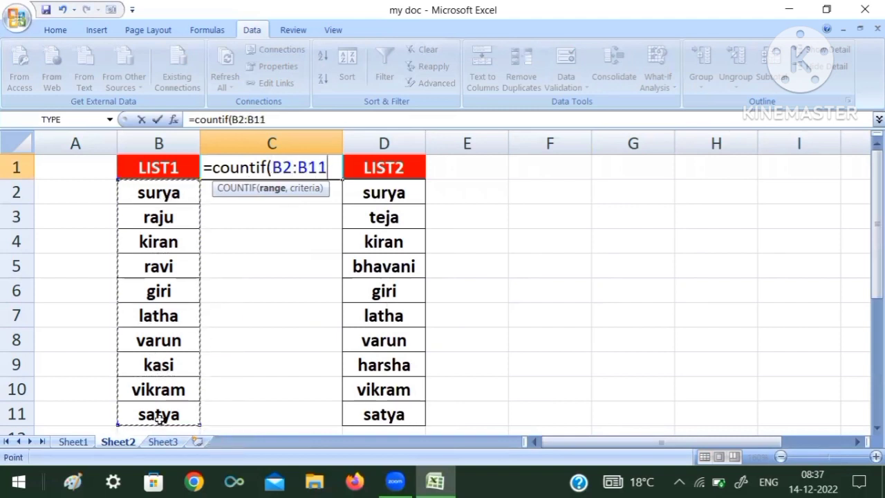
pyautogui.write(',')
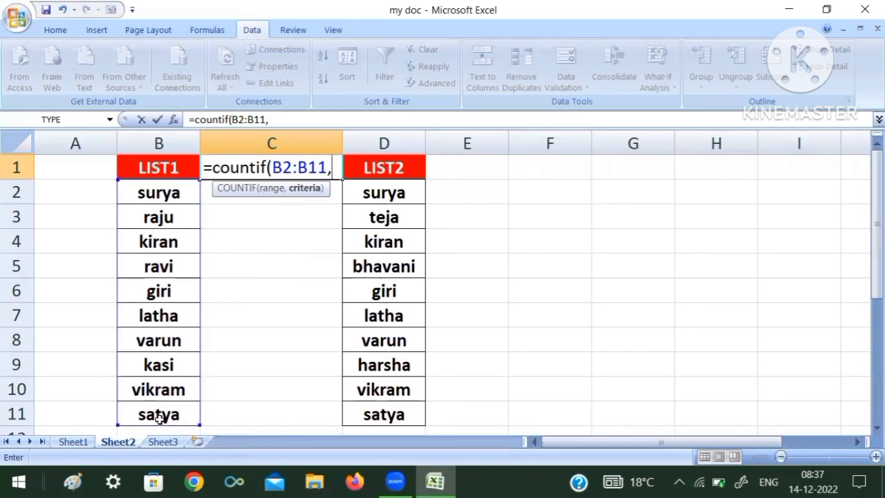
pyautogui.press('BackSpace')
pyautogui.press('BackSpace')
pyautogui.press('BackSpace')
pyautogui.press('BackSpace')
pyautogui.press('BackSpace')
pyautogui.press('BackSpace')
pyautogui.press('BackSpace')
pyautogui.press('BackSpace')
pyautogui.press('BackSpace')
pyautogui.press('BackSpace')
pyautogui.press('BackSpace')
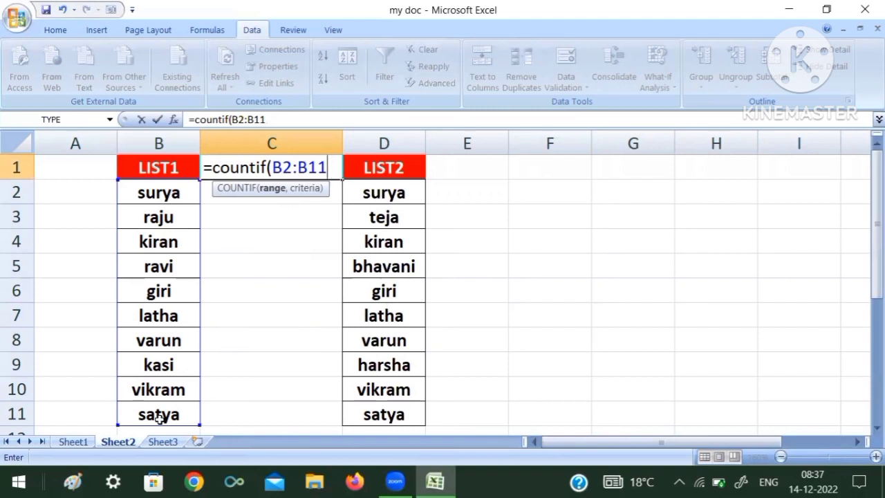
pyautogui.press('BackSpace')
pyautogui.press('BackSpace')
pyautogui.press('BackSpace')
pyautogui.press('BackSpace')
pyautogui.press('BackSpace')
pyautogui.press('Return')
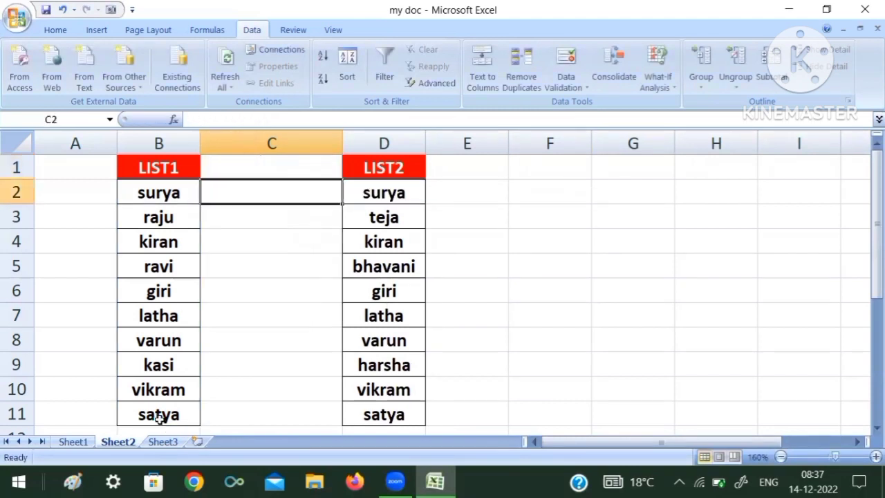
# Enter the formula =countif(B2:B11,d2) in cell C2 to check the first LIST2 name against LIST1
pyautogui.write('=c')
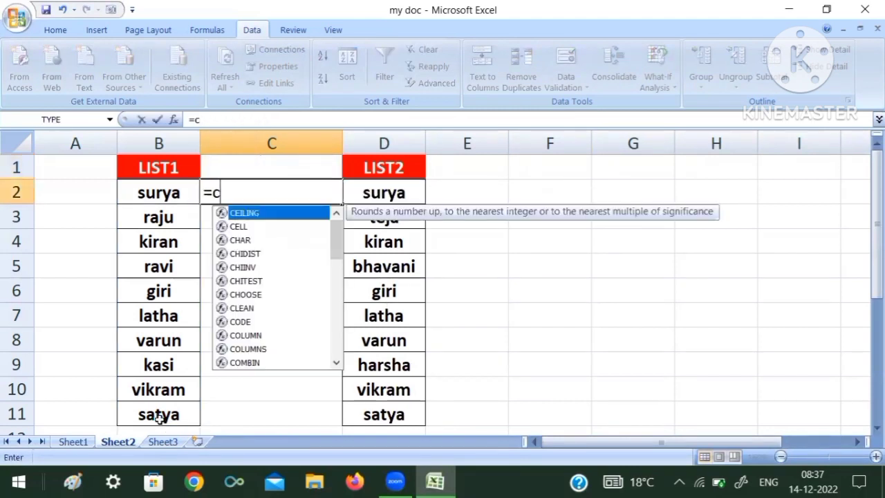
pyautogui.write('ountif(')
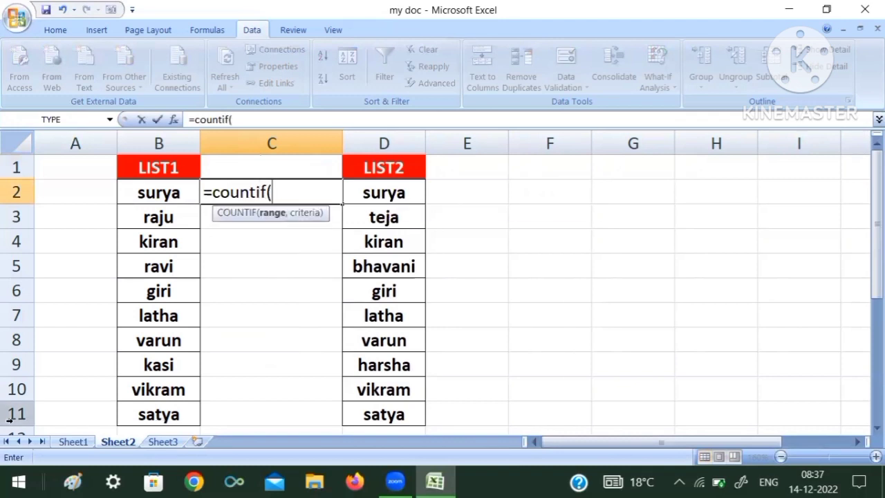
pyautogui.moveTo(147, 194); pyautogui.dragTo(150, 407)
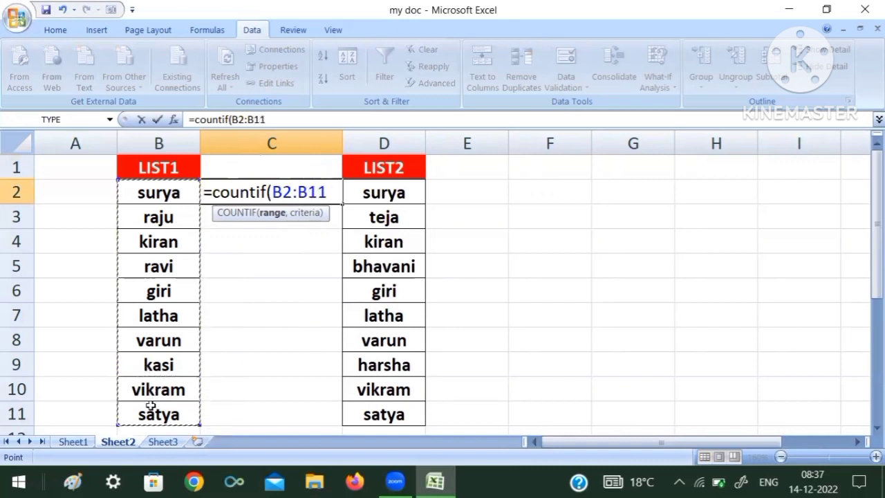
pyautogui.write(',')
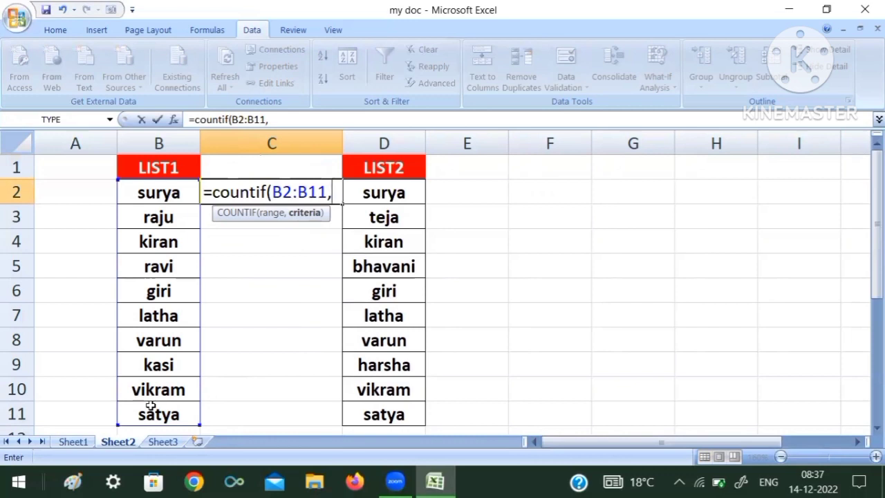
pyautogui.write('d')
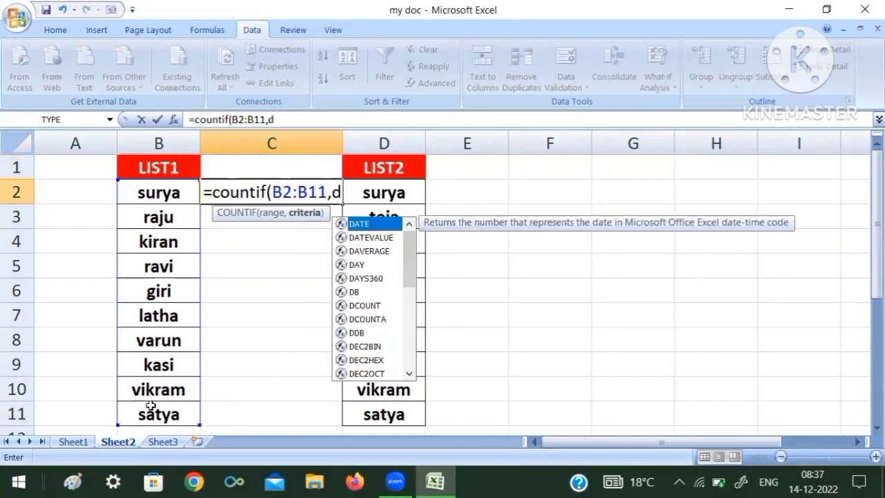
pyautogui.write('2')
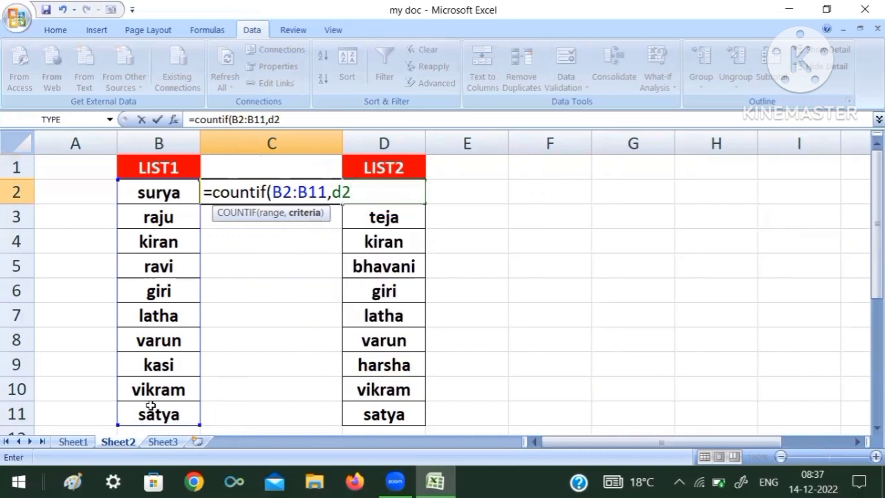
pyautogui.write(')')
pyautogui.press('Return')
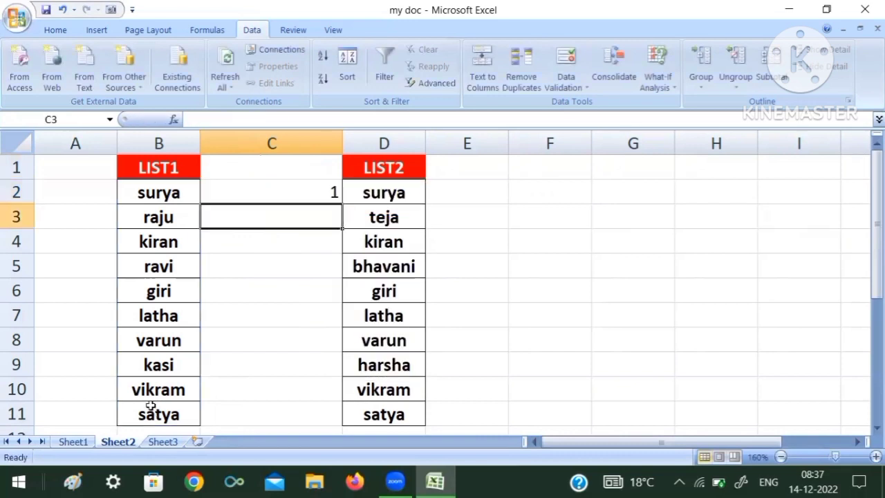
# Fill the COUNTIF formula from C2 down to C11
pyautogui.click(290, 195)
pyautogui.moveTo(342, 204); pyautogui.dragTo(329, 416)
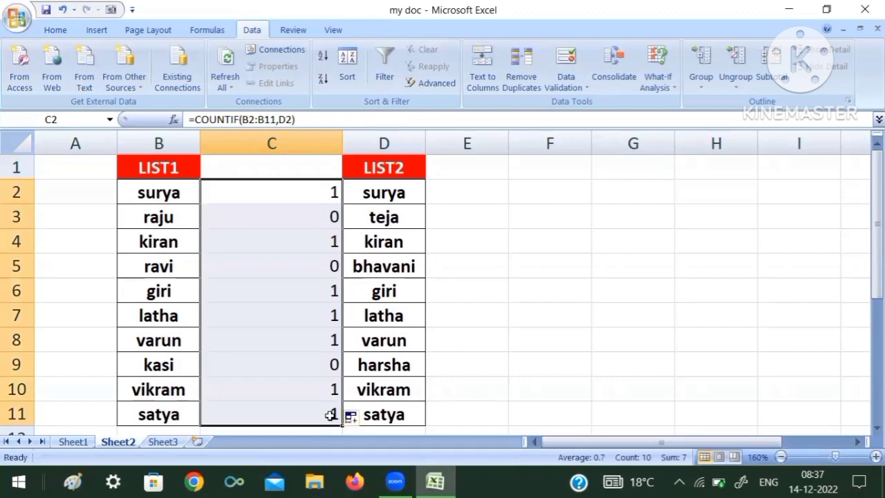
pyautogui.click(316, 341)
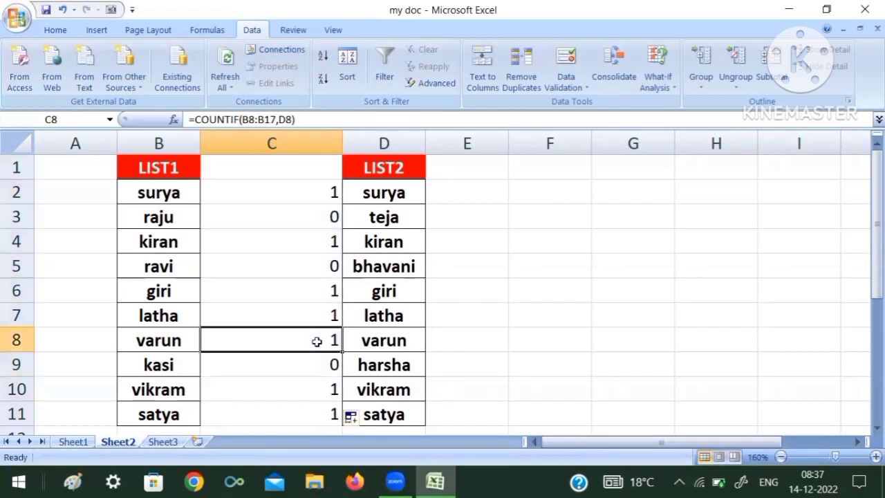
# Compare the LIST2 names row by row with LIST1 and the COUNTIF results in column C
pyautogui.click(378, 199)
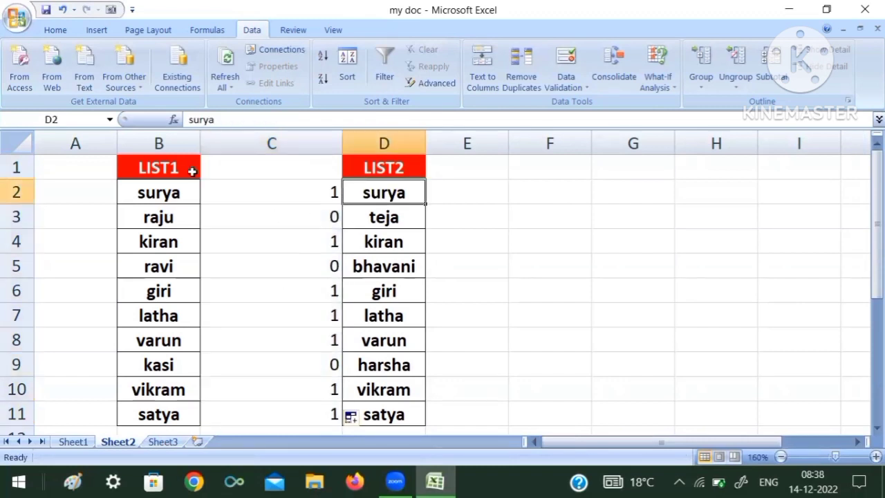
pyautogui.click(173, 192)
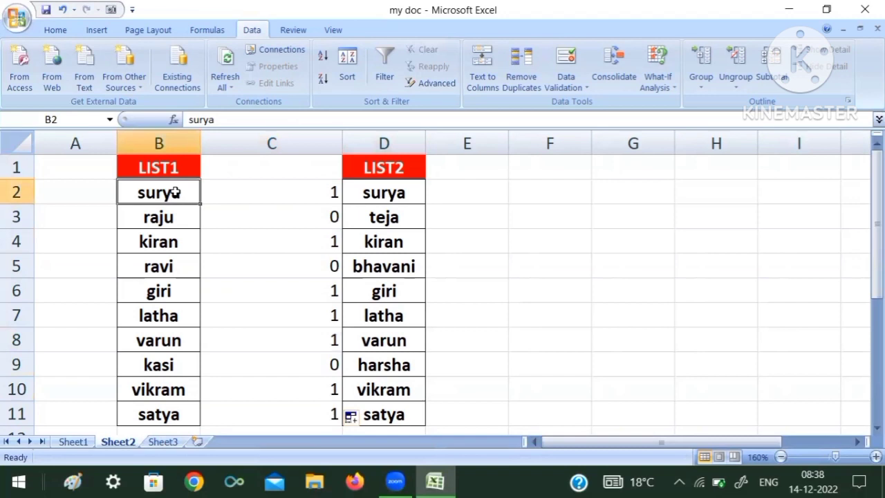
pyautogui.click(375, 223)
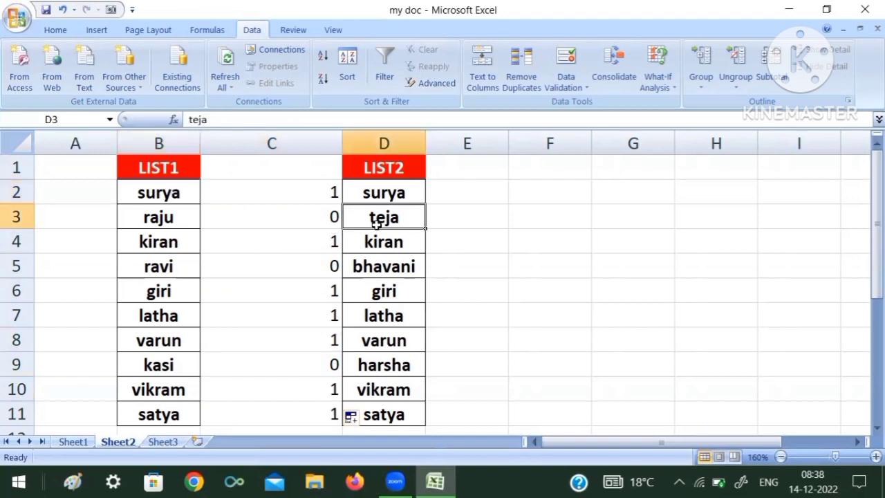
pyautogui.click(324, 217)
pyautogui.click(401, 242)
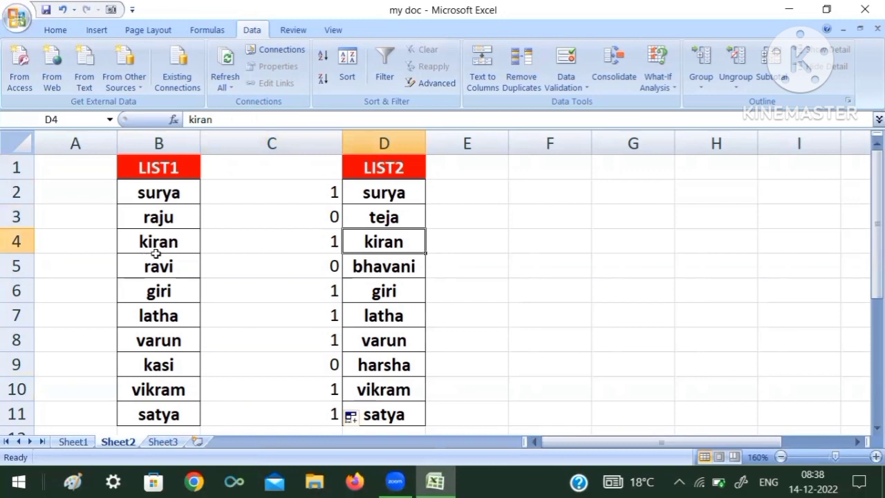
pyautogui.click(376, 270)
pyautogui.click(362, 296)
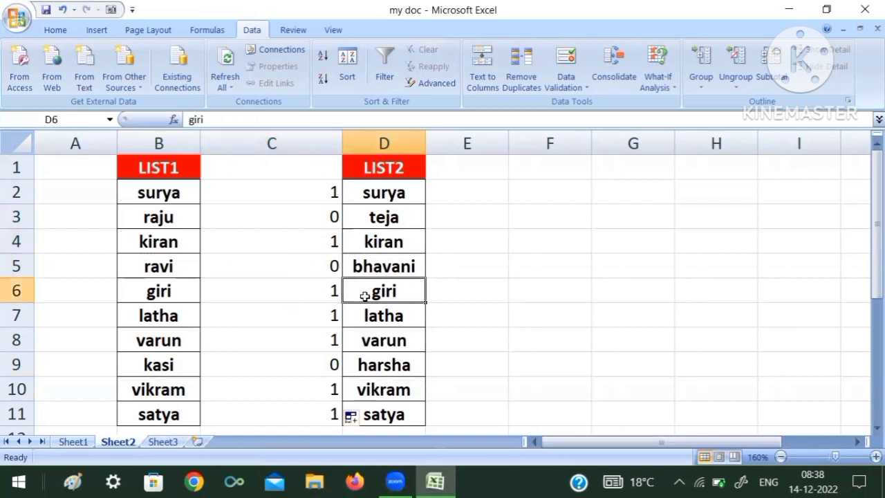
pyautogui.click(385, 320)
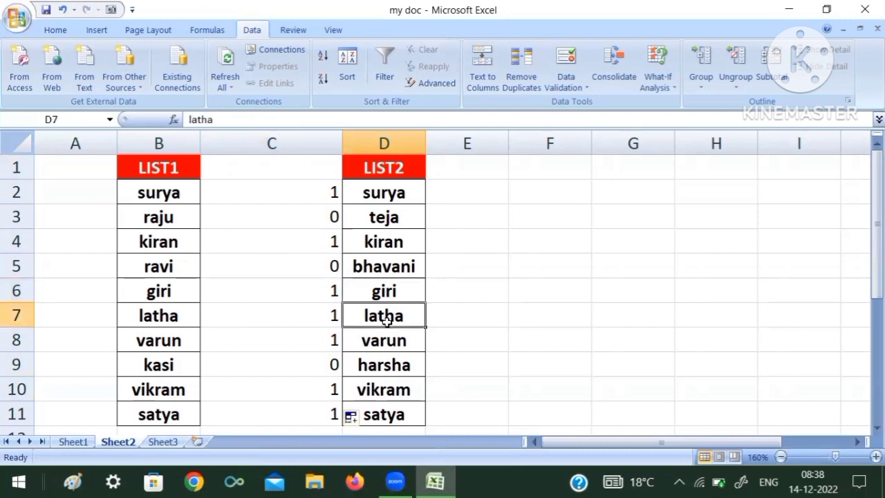
# Replace the LIST2 name in D6 with the name from B10, and compare the two cells
pyautogui.click(16, 292)
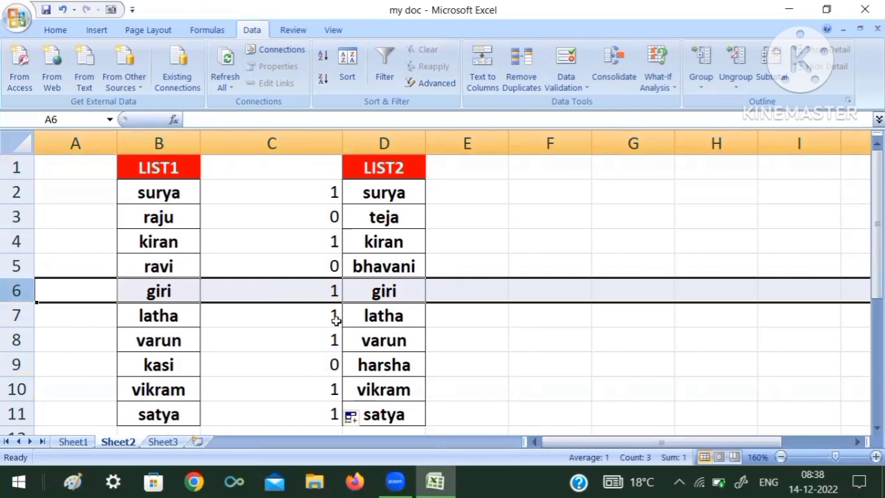
pyautogui.click(379, 293)
pyautogui.write('v')
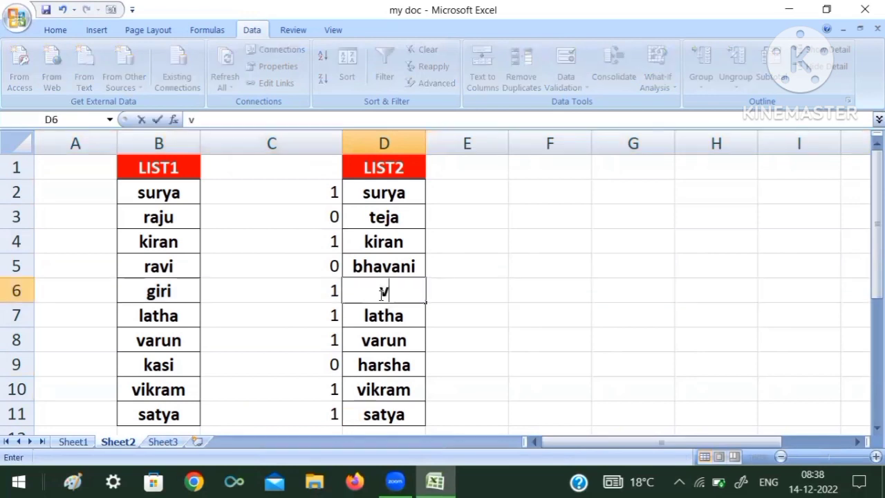
pyautogui.write('ikram')
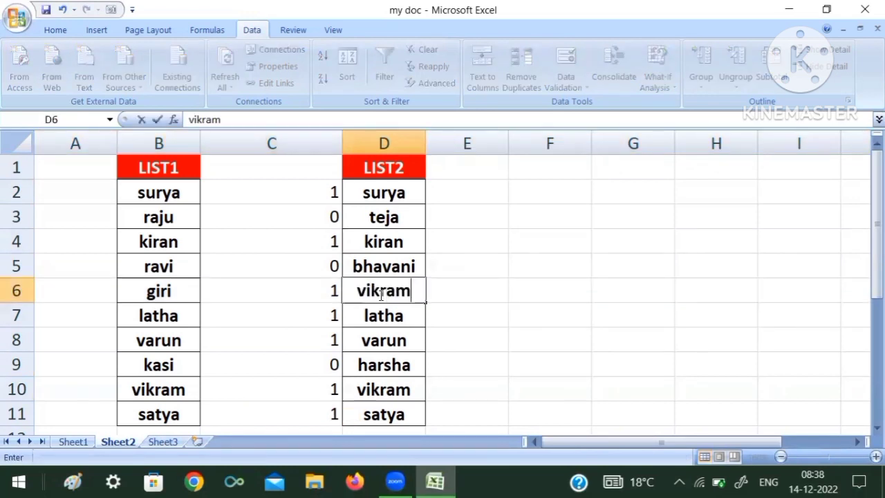
pyautogui.press('Return')
pyautogui.click(379, 293)
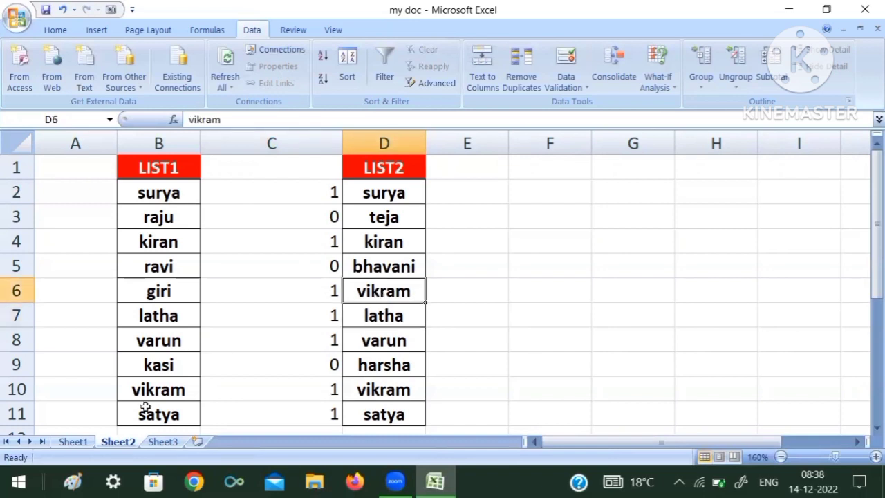
pyautogui.click(174, 393)
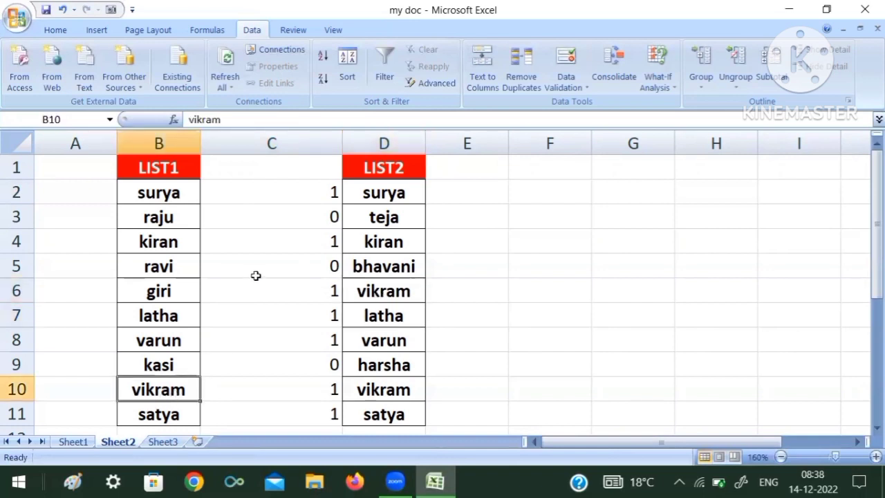
# Clear the COUNTIF formulas from C2:C11
pyautogui.moveTo(310, 196); pyautogui.dragTo(296, 414)
pyautogui.press('Delete')
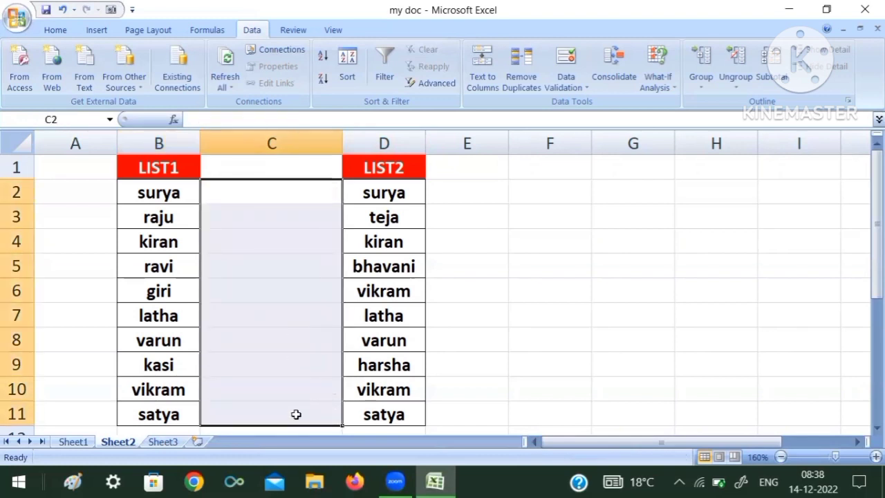
pyautogui.click(540, 307)
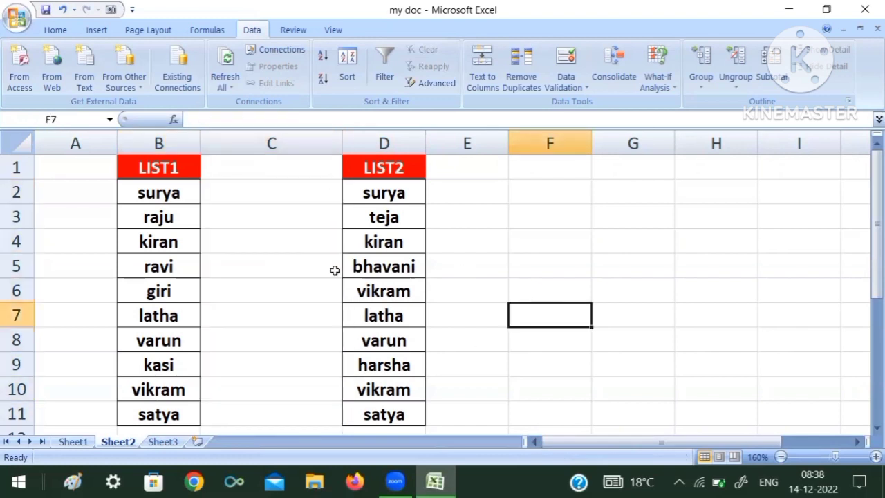
# Start a new conditional formatting rule for the LIST1 names in B2:B11 that uses a formula to determine which cells to format
pyautogui.moveTo(163, 191); pyautogui.dragTo(161, 269)
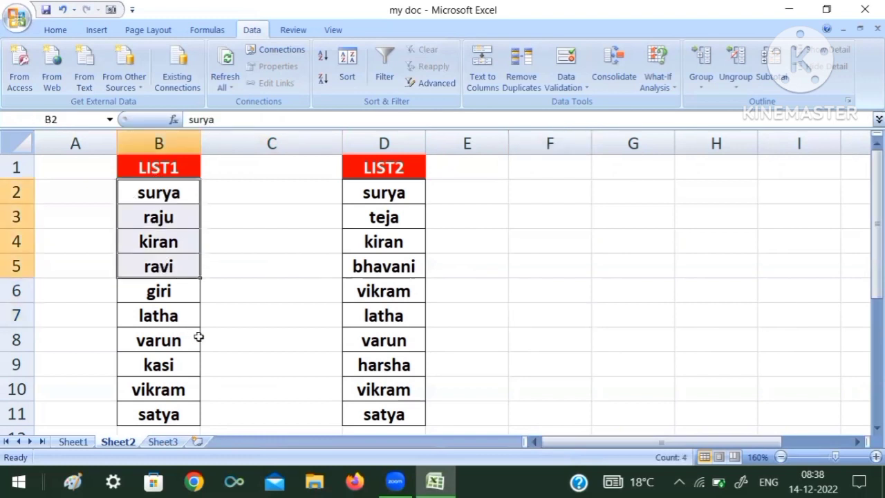
pyautogui.click(258, 299)
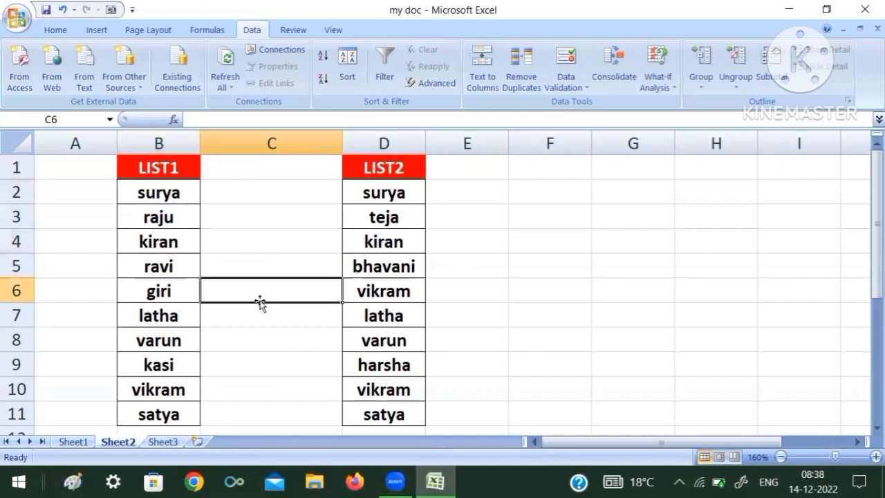
pyautogui.click(170, 194)
pyautogui.moveTo(170, 193); pyautogui.dragTo(158, 410)
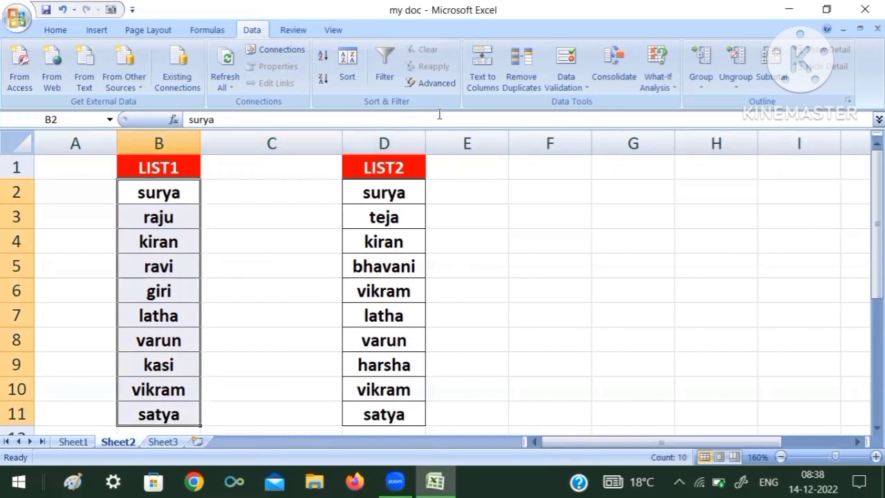
pyautogui.click(56, 30)
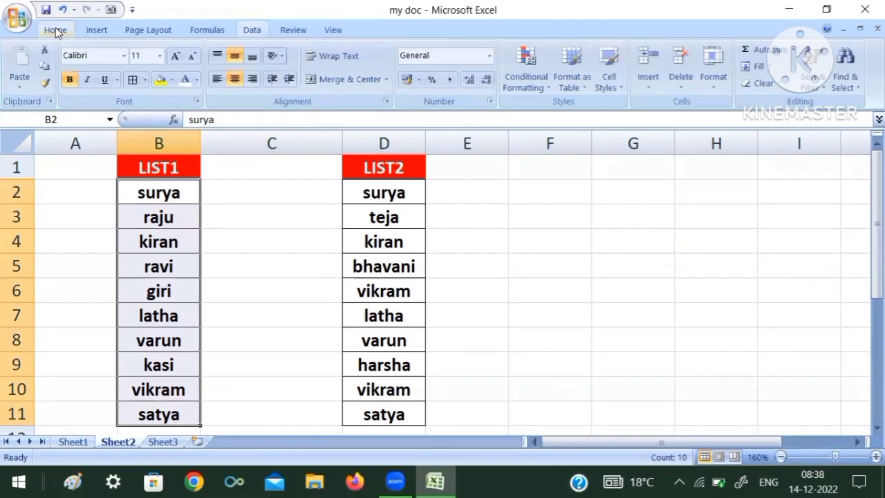
pyautogui.click(546, 88)
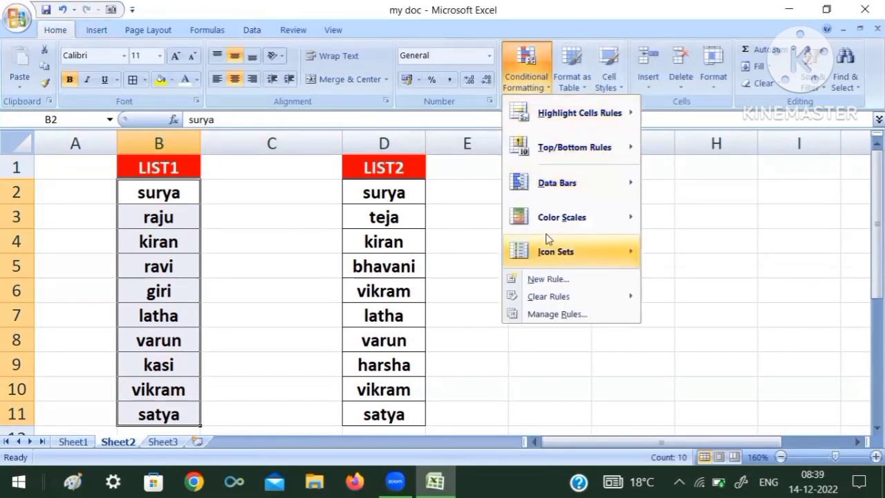
pyautogui.click(553, 280)
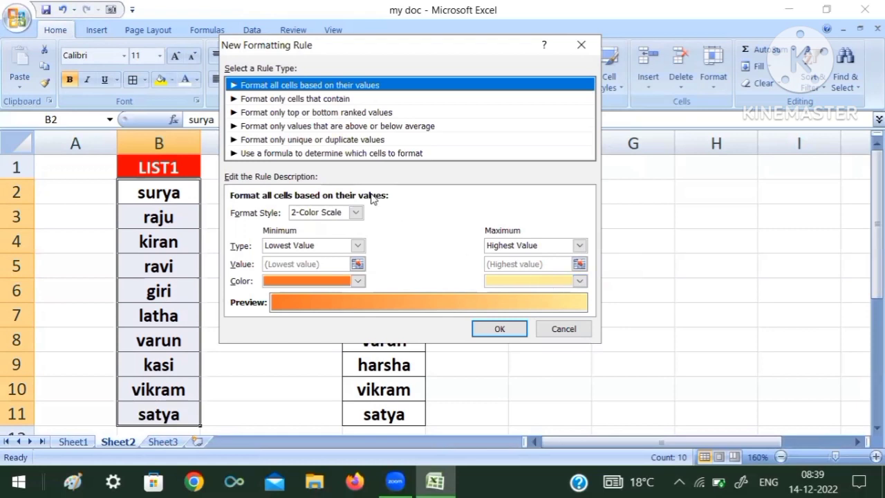
pyautogui.click(289, 153)
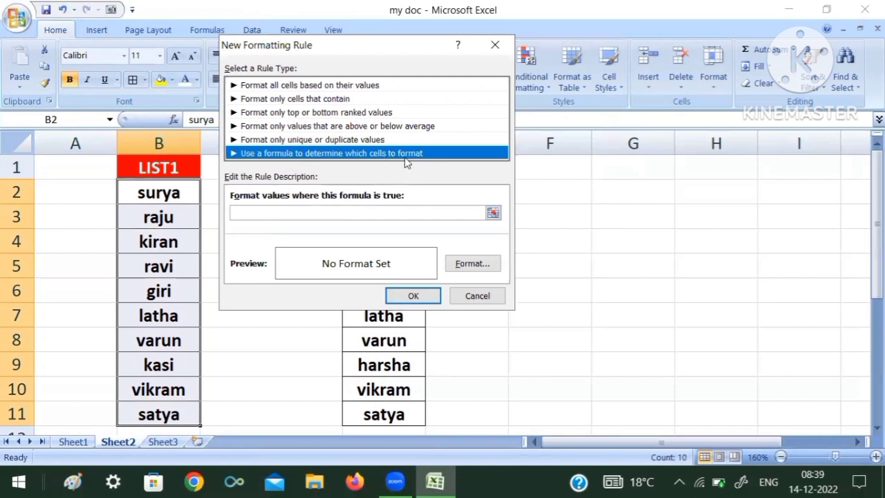
# Enter the LIST1 rule formula =countif($B$2:$B$11,d2)=0
pyautogui.click(266, 214)
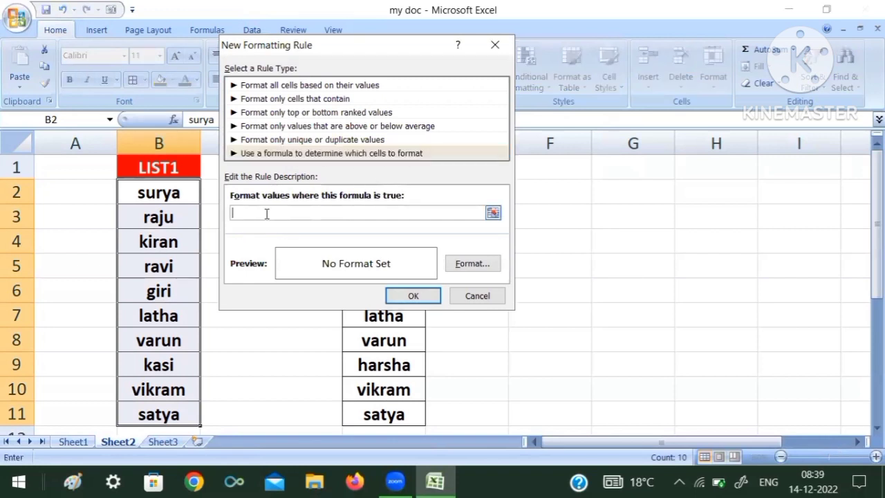
pyautogui.write('=countif(')
pyautogui.moveTo(146, 194); pyautogui.dragTo(161, 408)
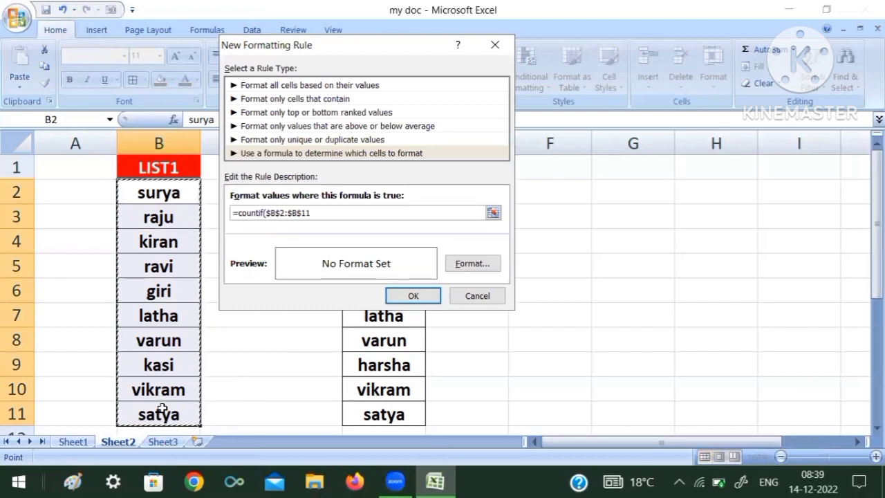
pyautogui.write(',')
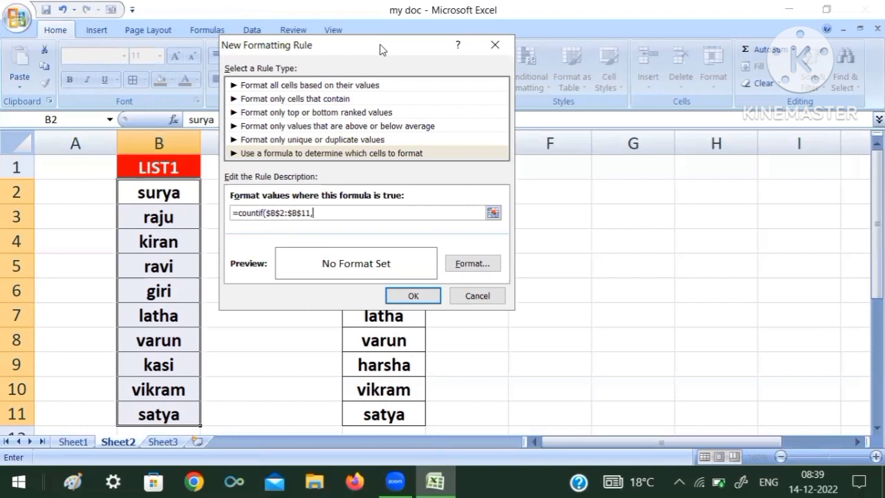
pyautogui.moveTo(417, 46); pyautogui.dragTo(690, 12)
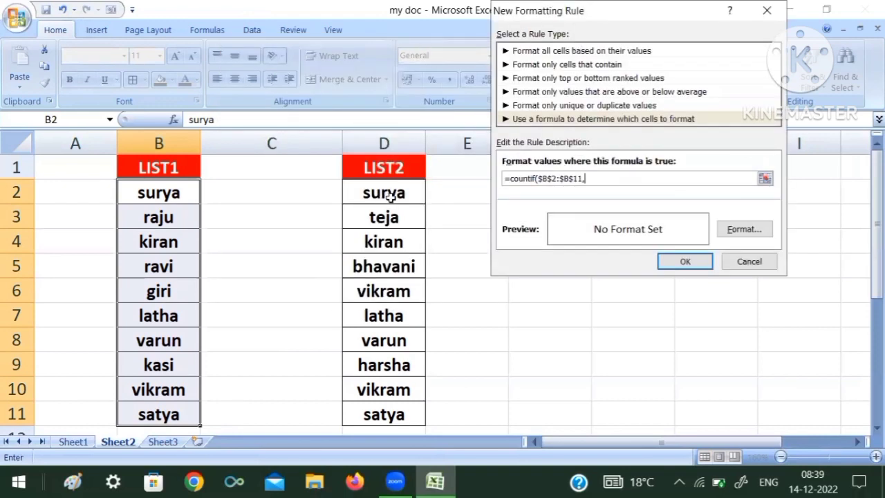
pyautogui.write('d2)=0')
# Give the LIST1 rule a yellow fill, apply it, and check the highlighted names
pyautogui.click(737, 235)
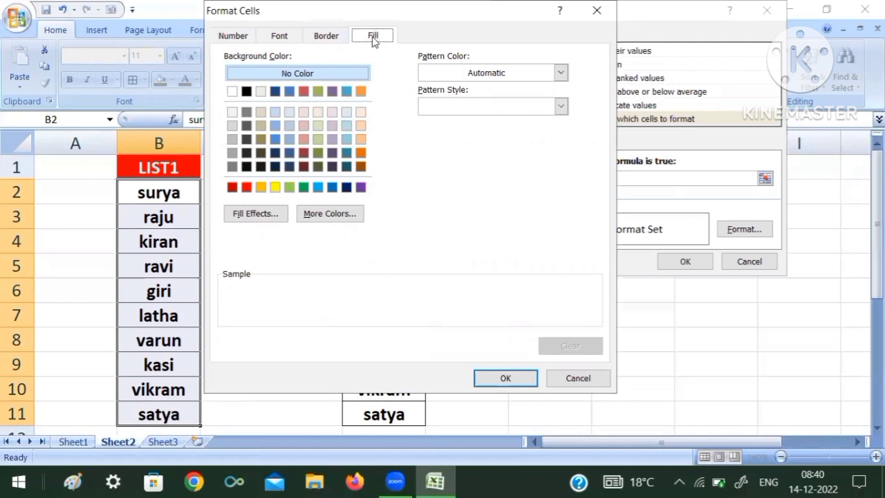
pyautogui.click(275, 187)
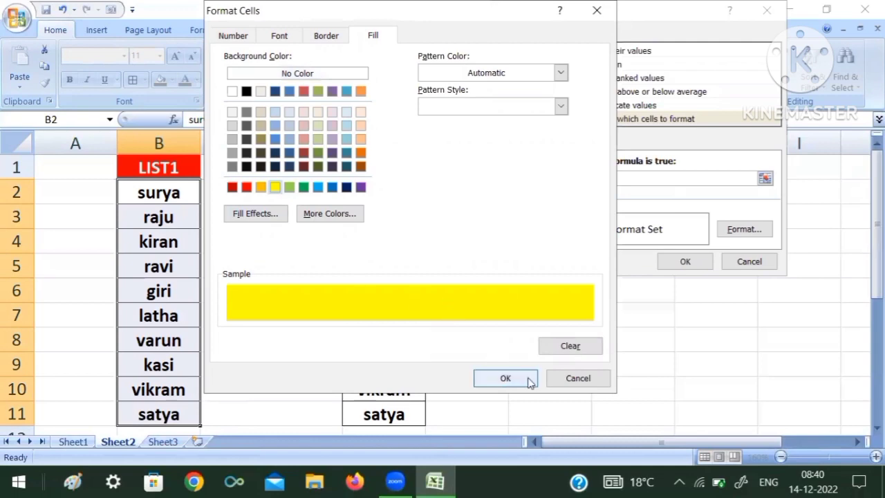
pyautogui.click(530, 380)
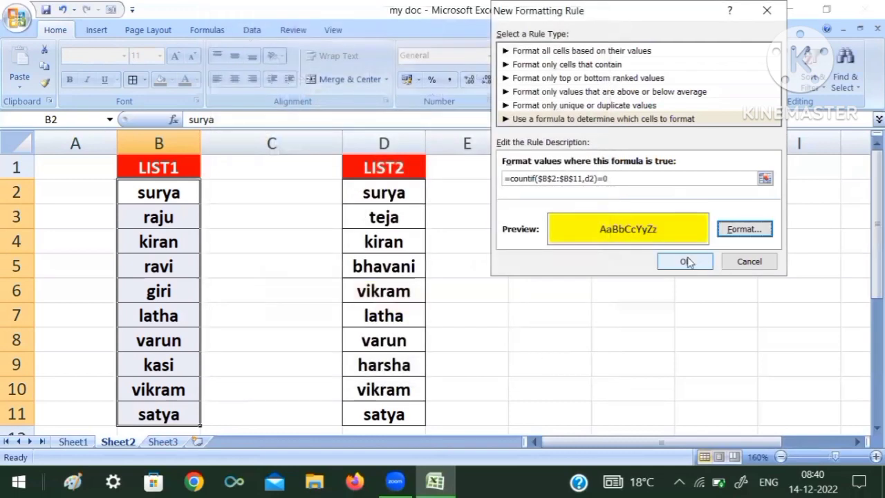
pyautogui.click(687, 261)
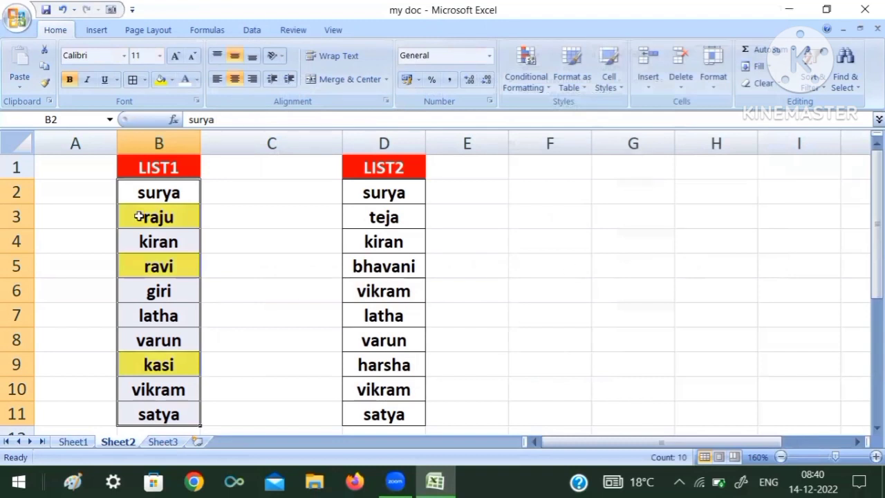
pyautogui.click(149, 218)
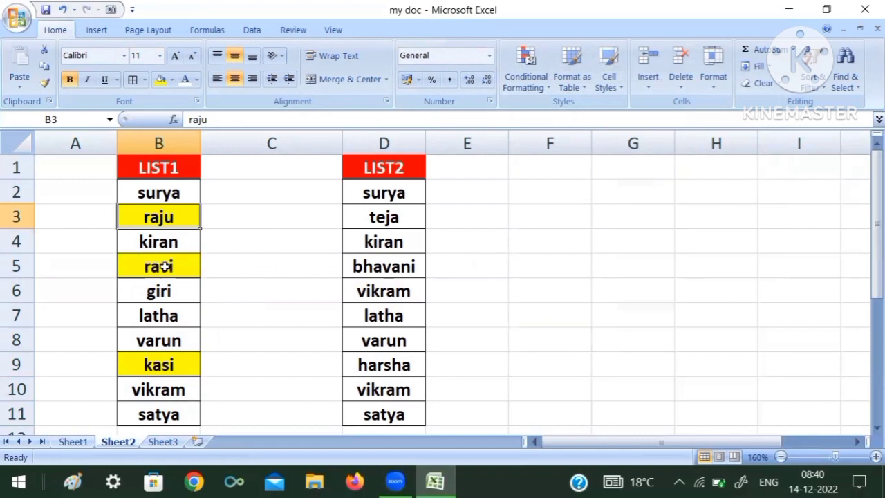
pyautogui.click(164, 266)
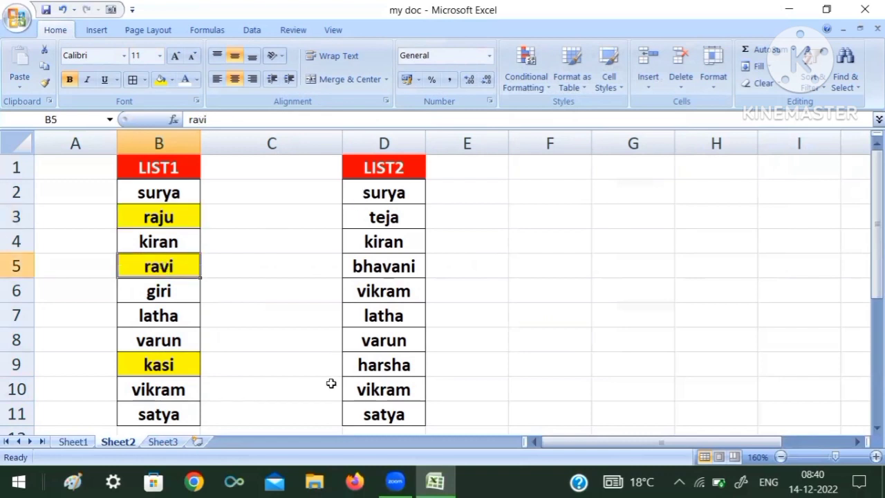
pyautogui.click(169, 374)
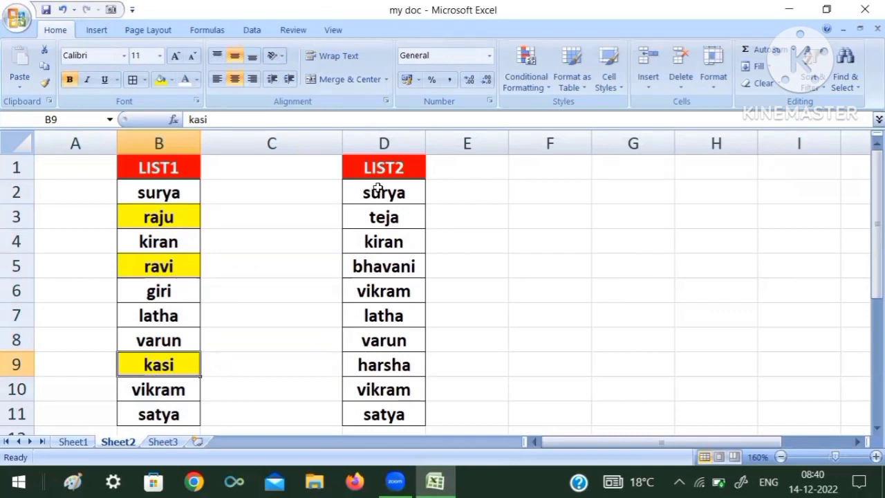
# Start a new formula-based conditional formatting rule for the LIST2 names in D2:D11
pyautogui.moveTo(379, 193); pyautogui.dragTo(407, 416)
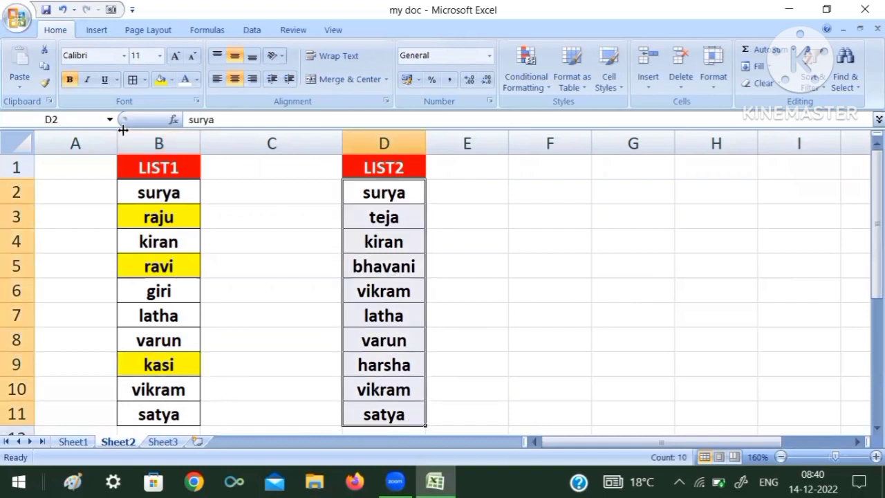
pyautogui.click(547, 89)
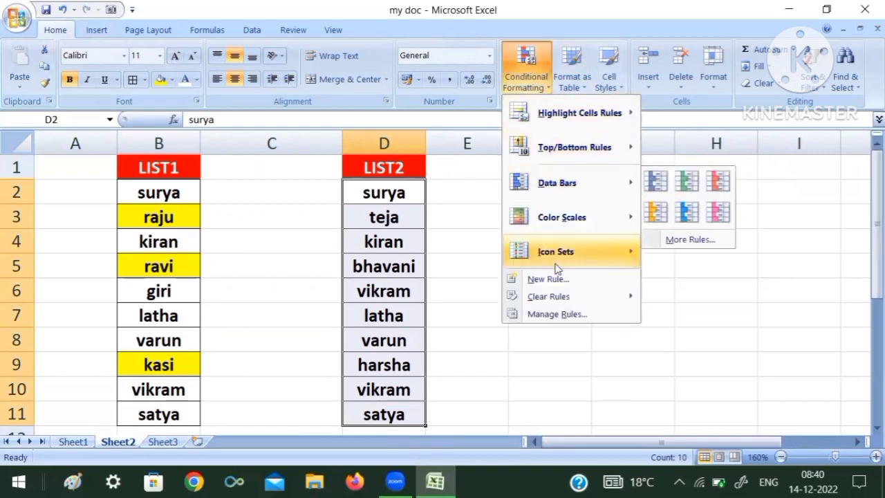
pyautogui.click(567, 284)
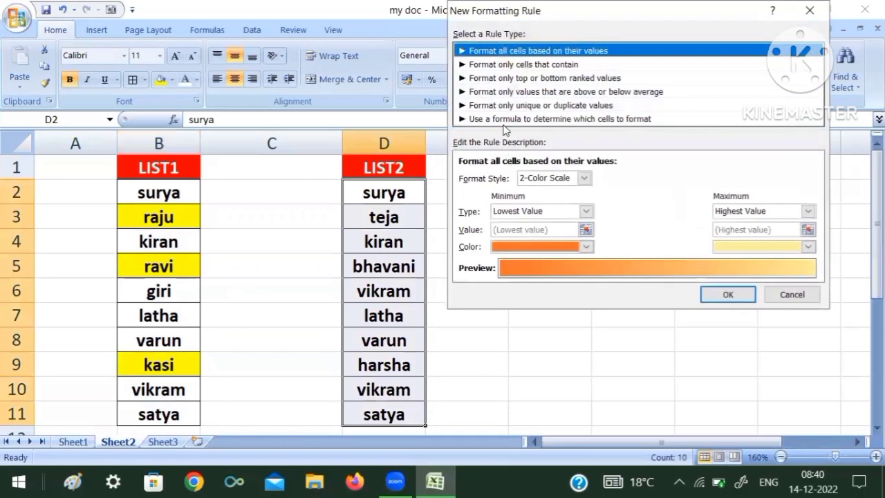
pyautogui.click(525, 121)
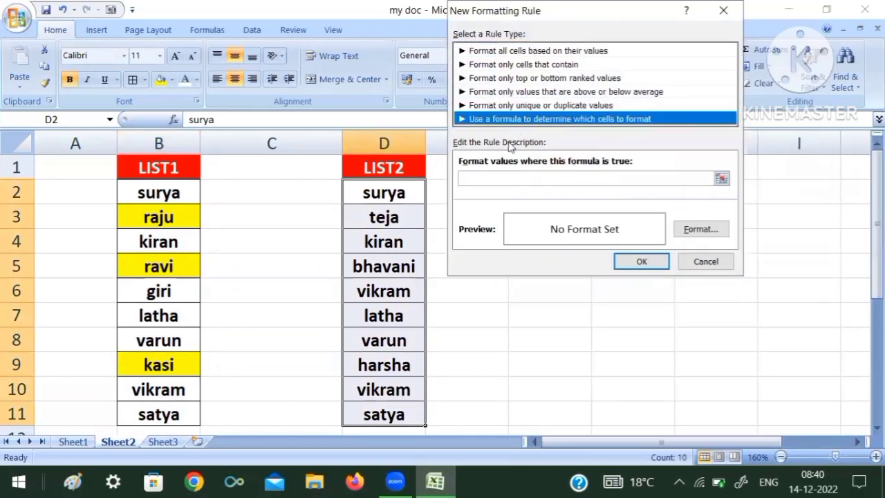
# Enter the LIST2 rule formula =countif($D$2:$D$11,b2)=0
pyautogui.click(515, 179)
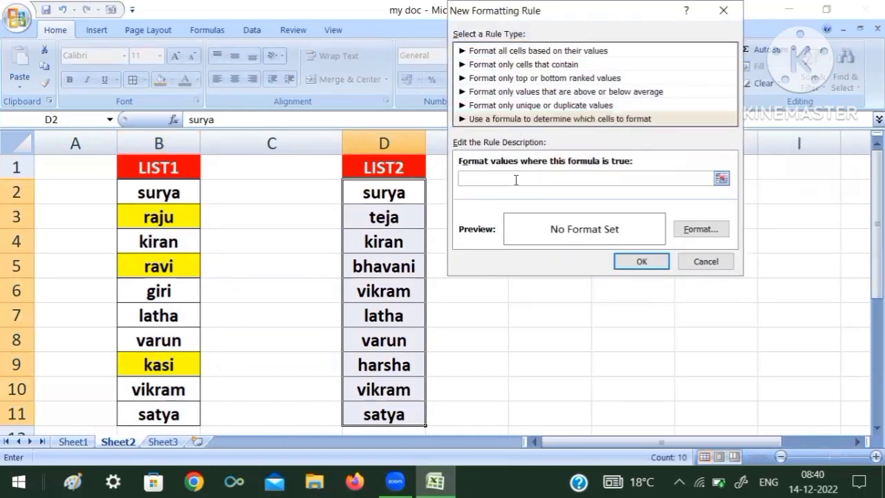
pyautogui.write('=countif')
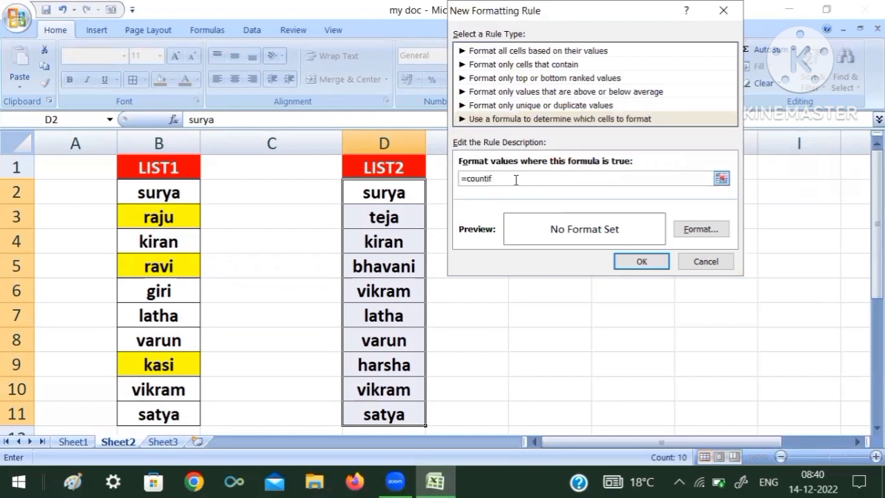
pyautogui.write('(')
pyautogui.moveTo(364, 192); pyautogui.dragTo(372, 406)
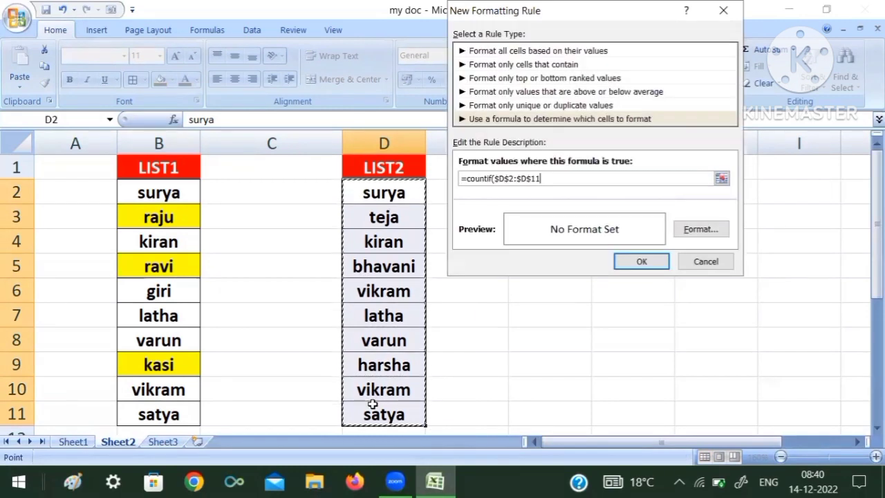
pyautogui.write(',')
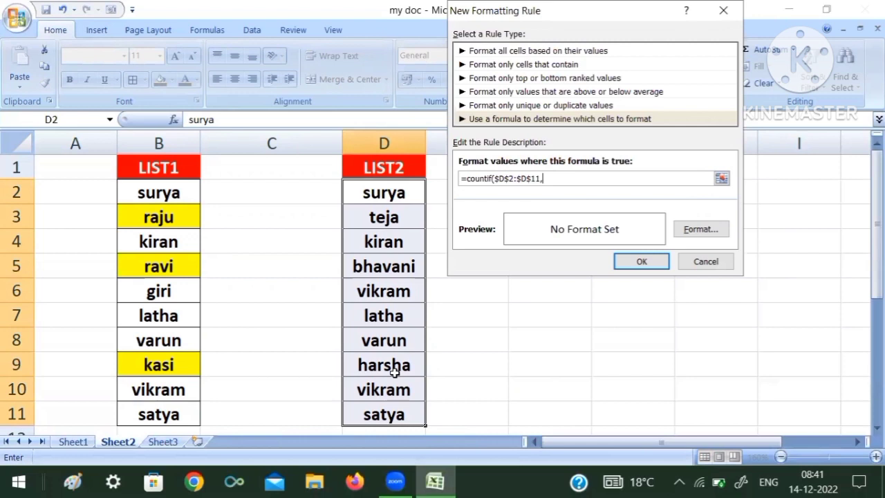
pyautogui.write('b')
pyautogui.write('2)=0')
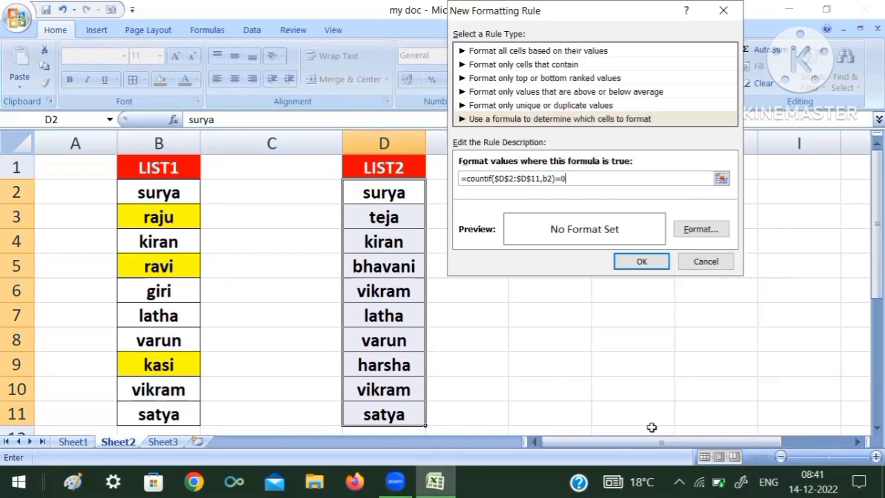
# Give the LIST2 rule a blue fill and apply it to D2:D11
pyautogui.click(700, 231)
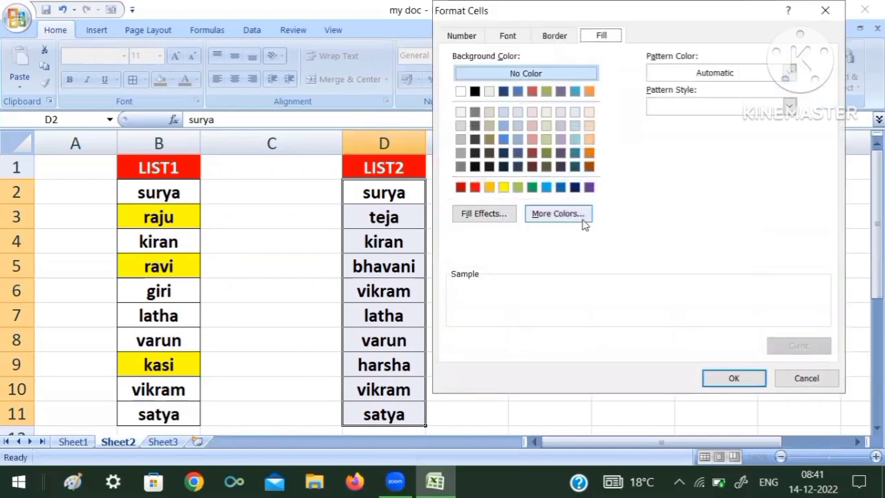
pyautogui.click(561, 188)
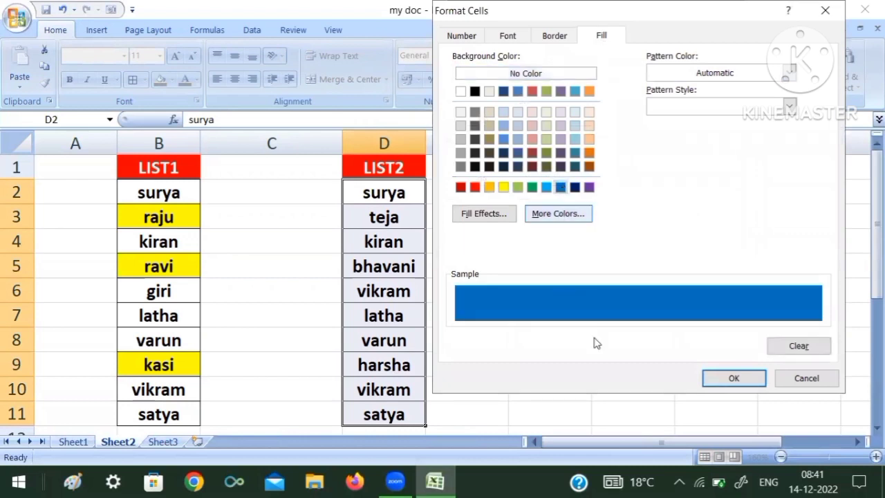
pyautogui.click(719, 380)
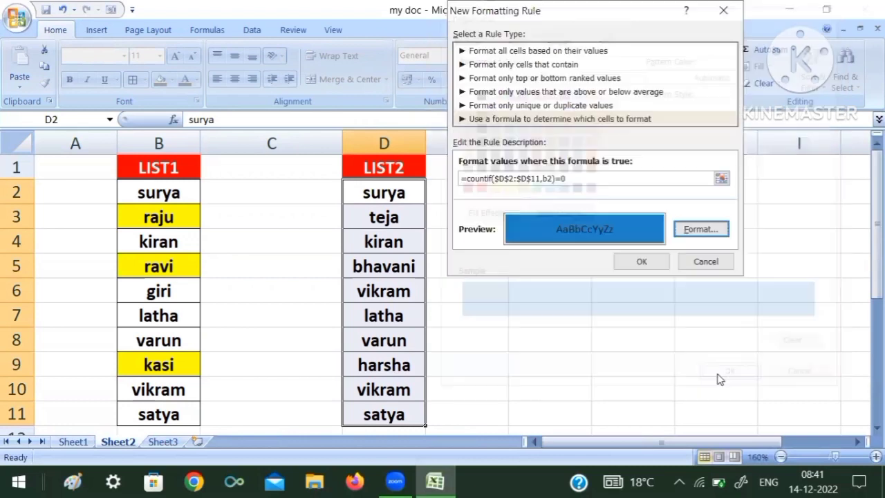
pyautogui.click(640, 262)
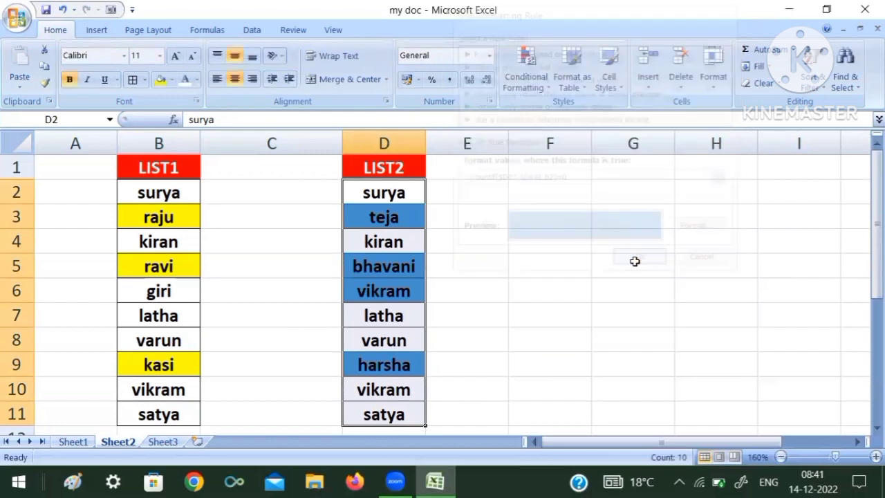
pyautogui.click(577, 291)
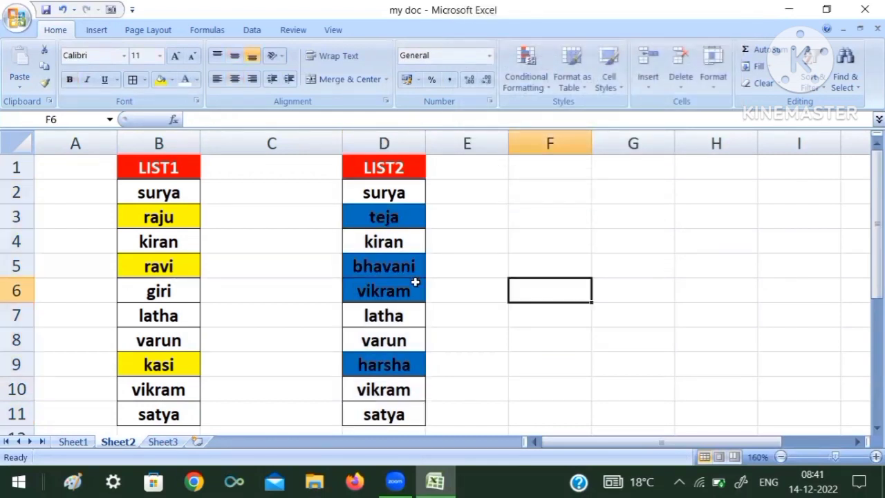